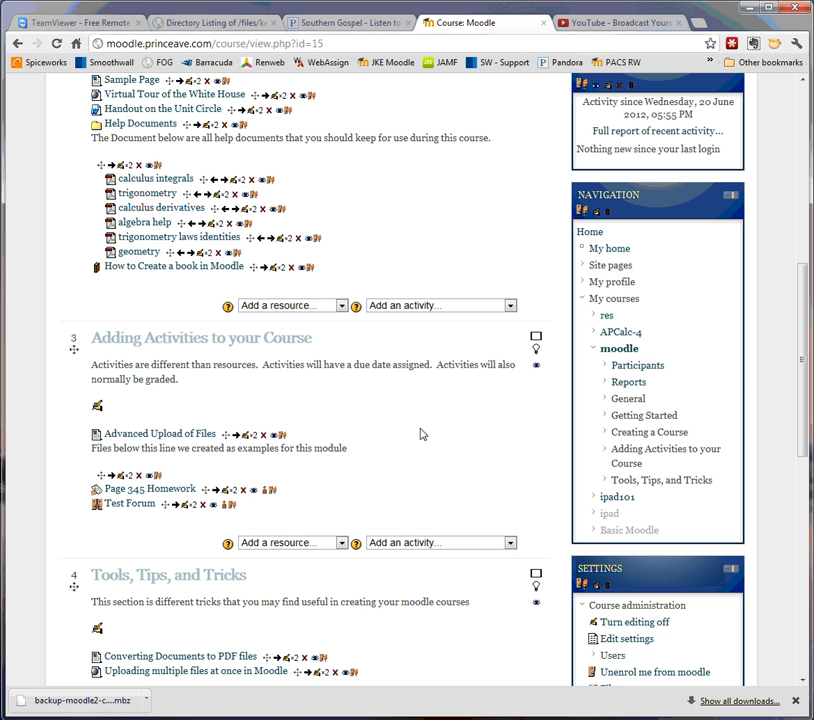
# Add a Forum activity named 'Getting ot Know one another', keeping type Standard forum for general use
pyautogui.click(473, 543)
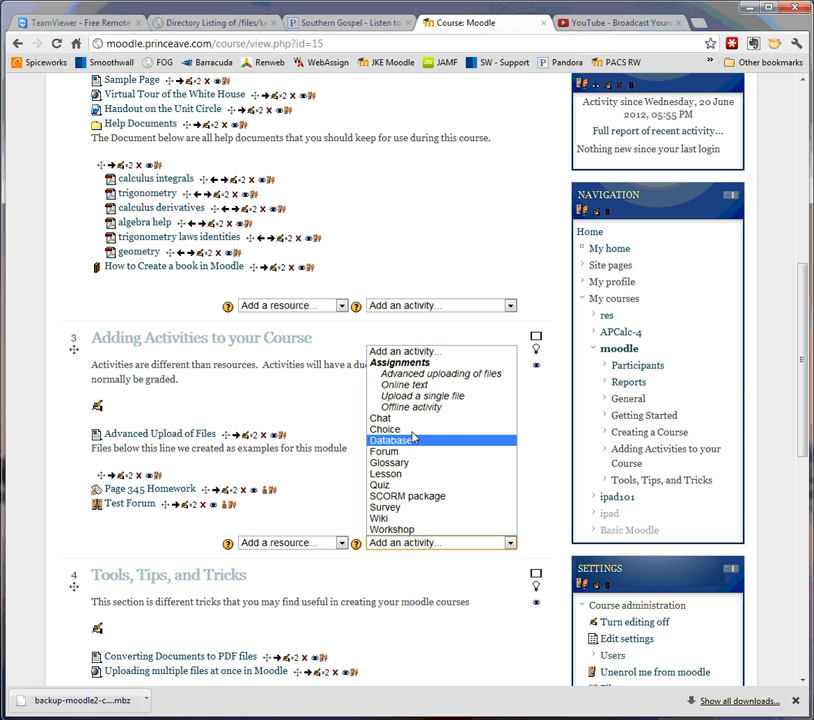
pyautogui.click(385, 452)
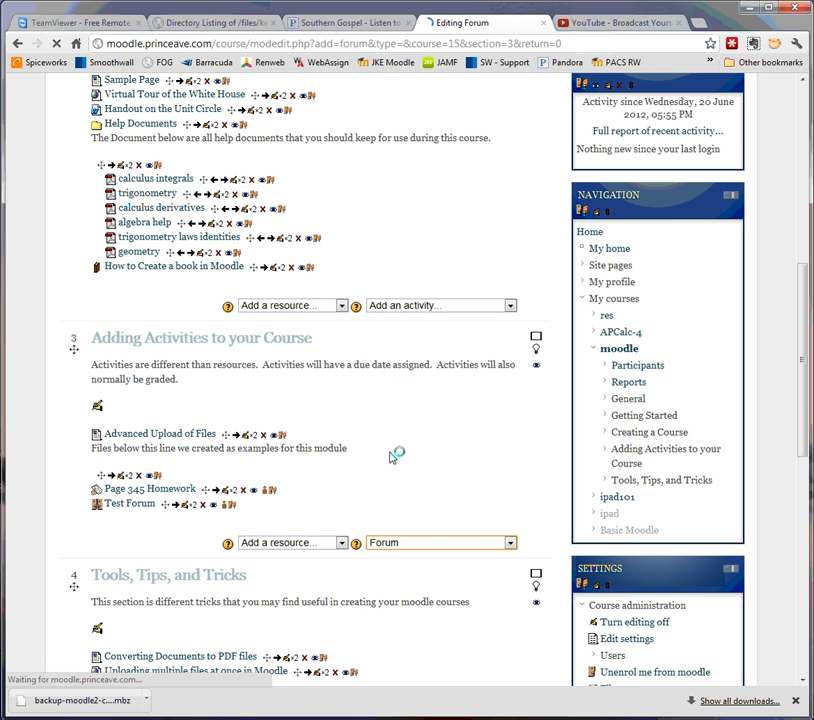
pyautogui.click(213, 327)
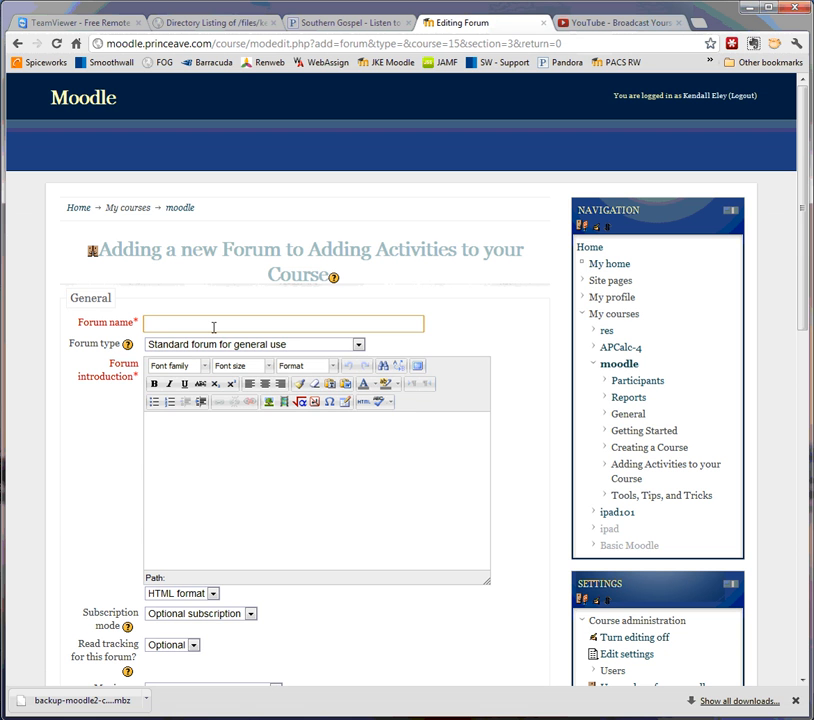
pyautogui.write('G')
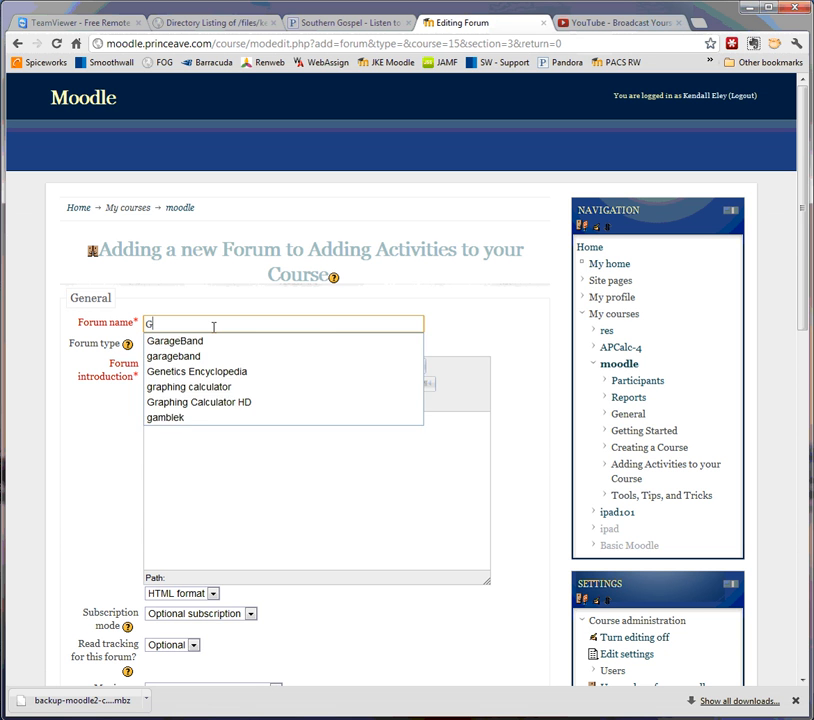
pyautogui.write('etting st Kno')
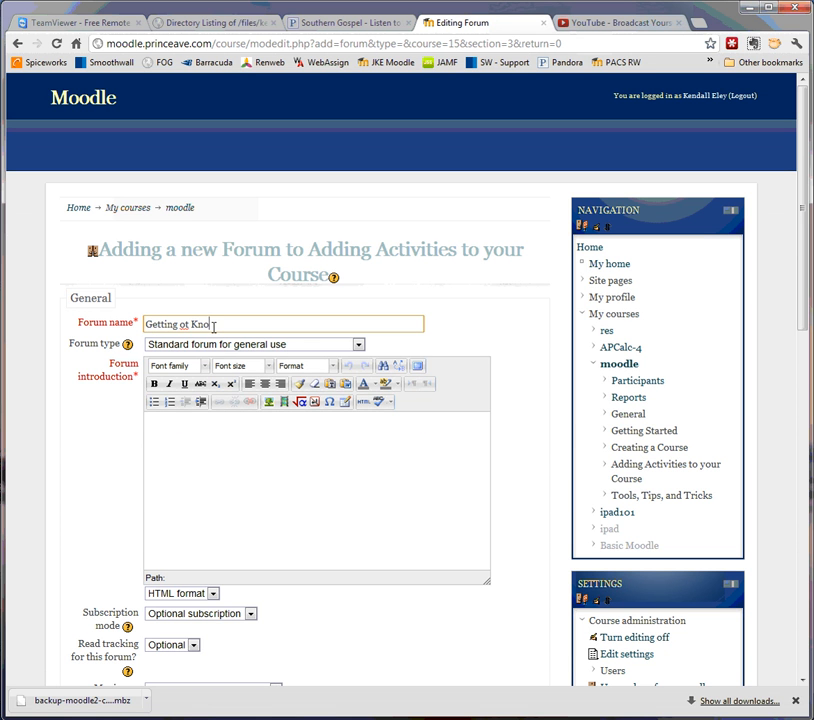
pyautogui.write('w one another')
pyautogui.click(359, 344)
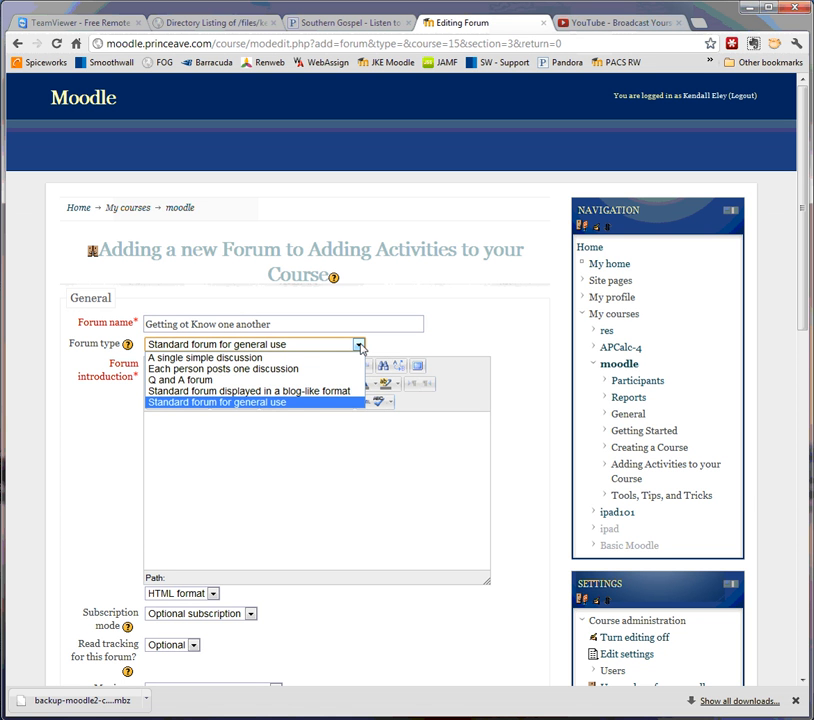
pyautogui.click(261, 403)
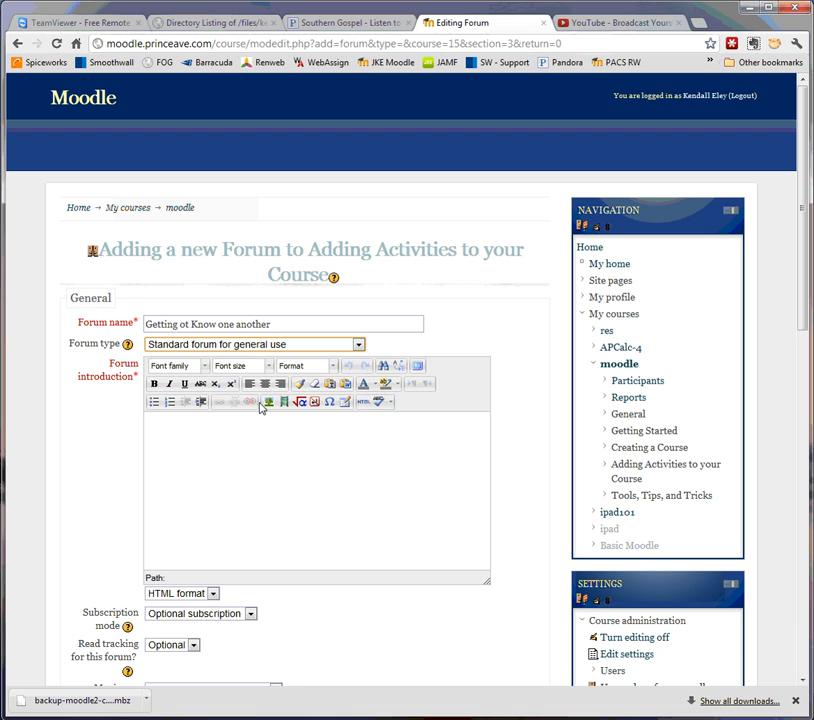
# Write an introduction asking students to post interesting facts about themselves for classmates
pyautogui.click(185, 426)
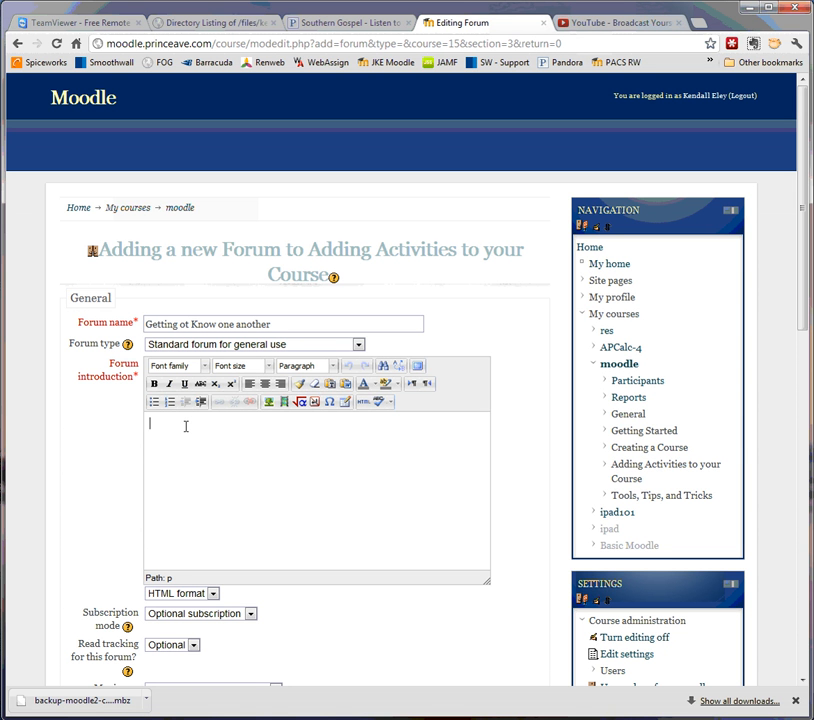
pyautogui.write('Please post some interesting fa')
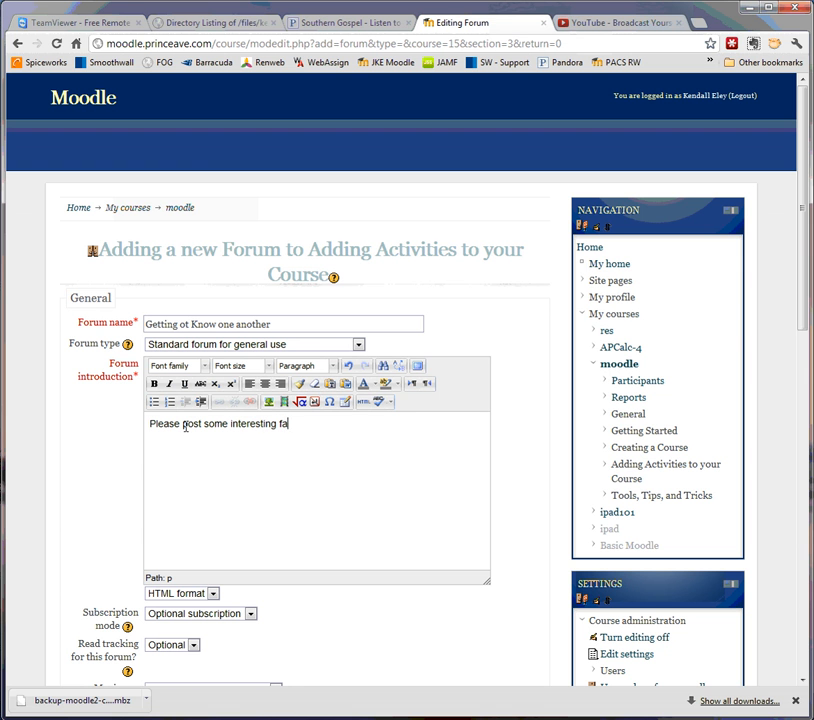
pyautogui.write('cts about yourself that you woul')
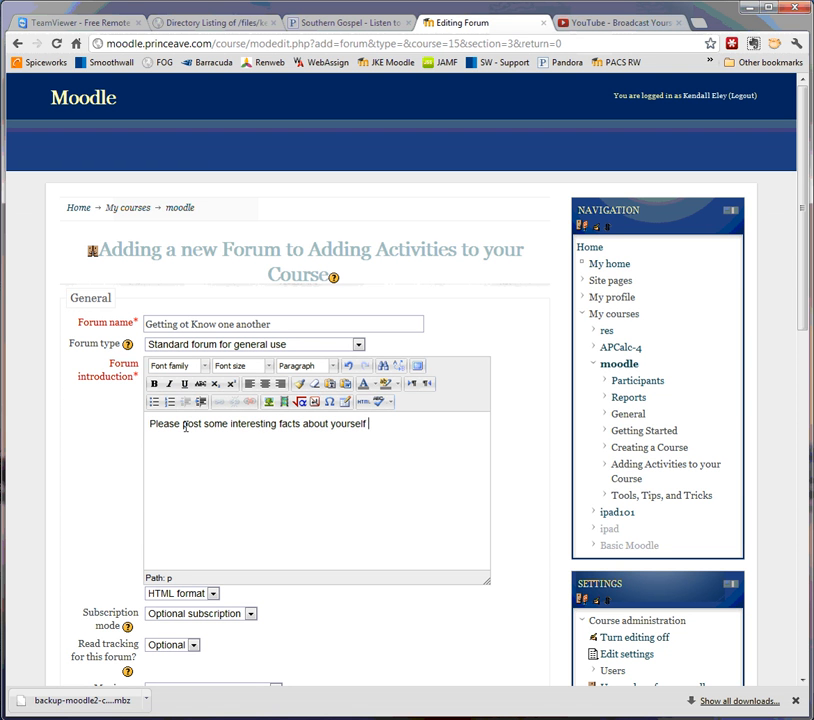
pyautogui.write('d like classmates')
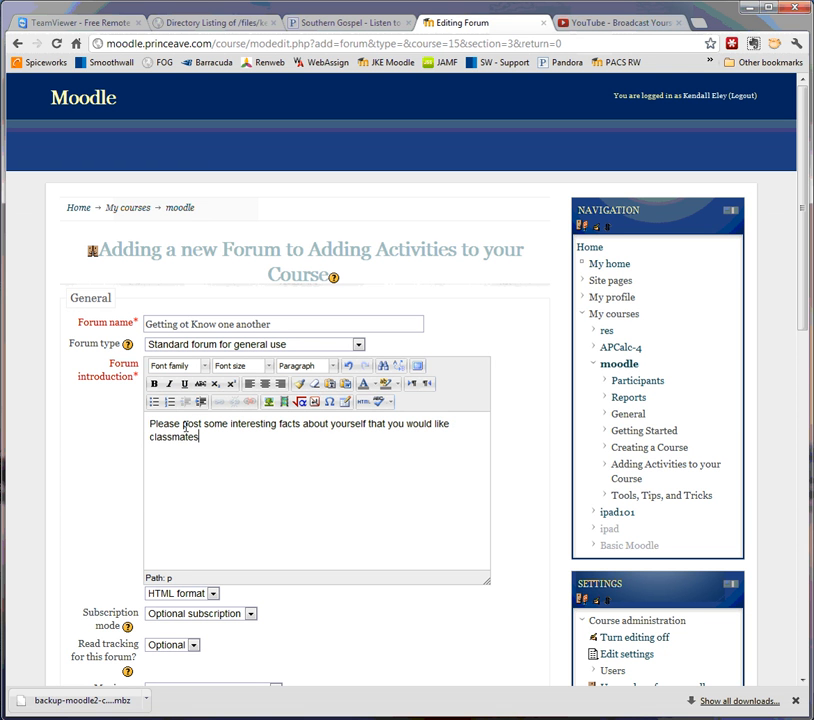
pyautogui.write(' to know.  Please respond to at leas')
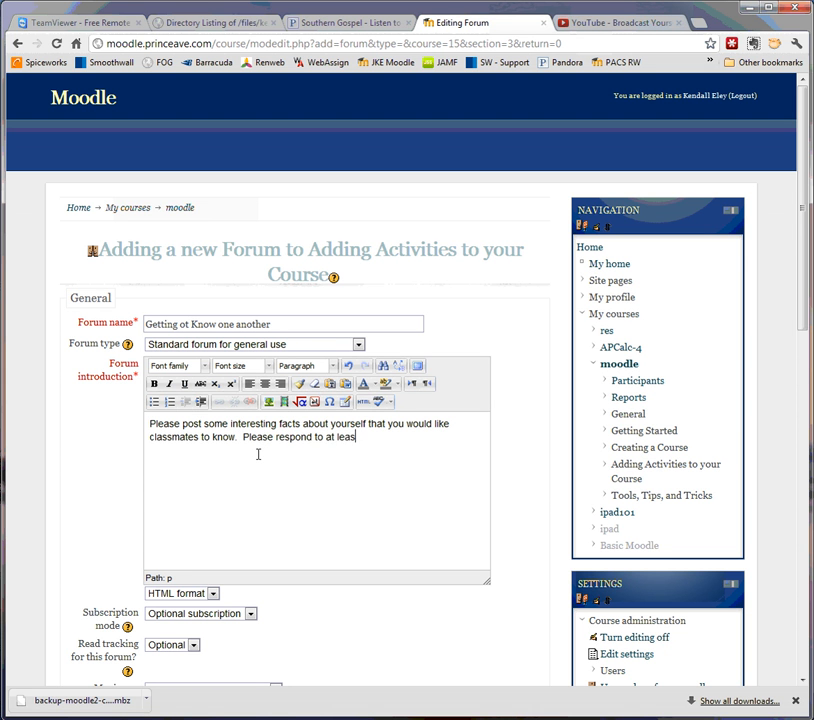
pyautogui.write('t one other student')
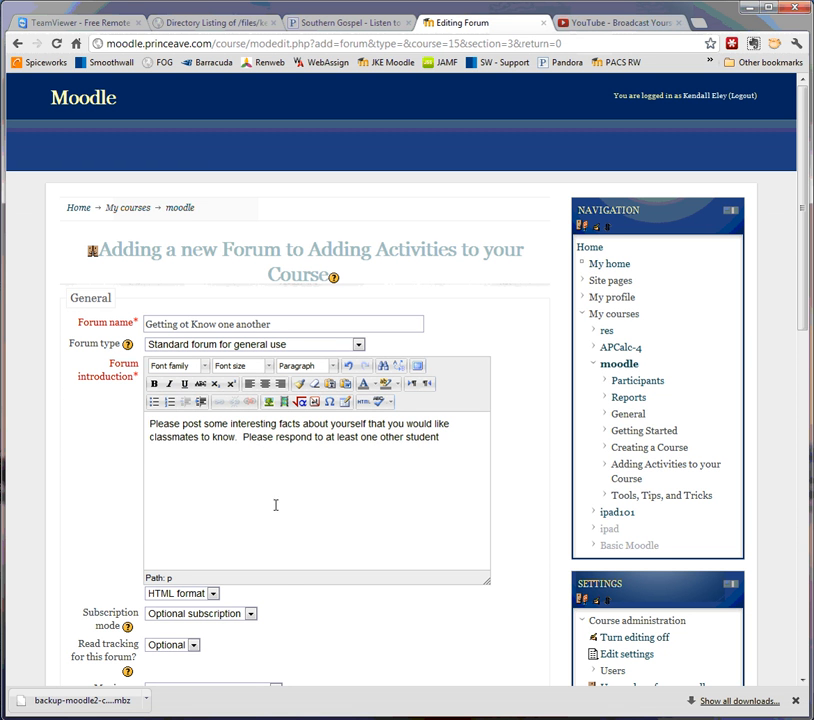
pyautogui.scroll(-3, 311, 626)
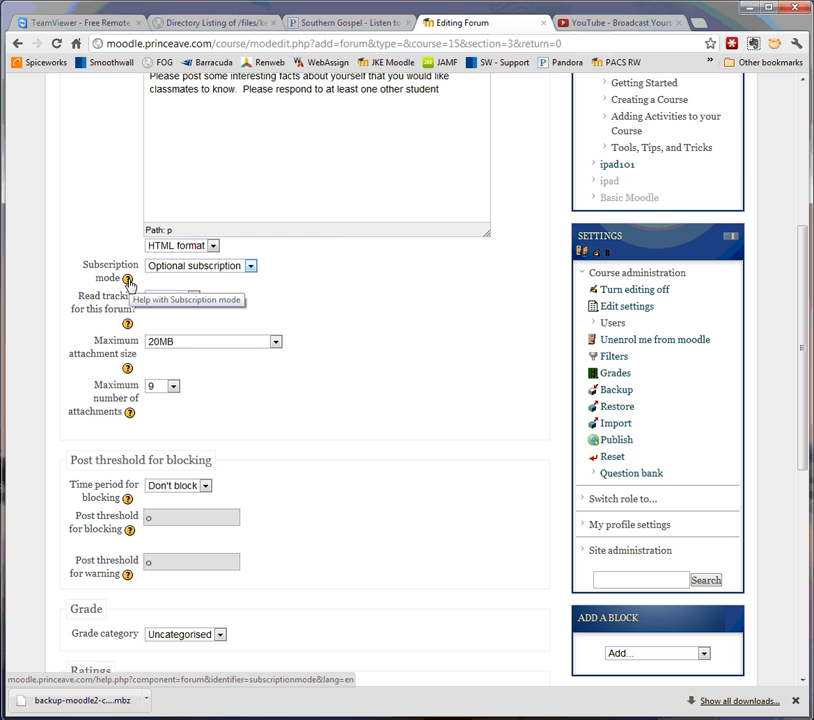
pyautogui.click(251, 266)
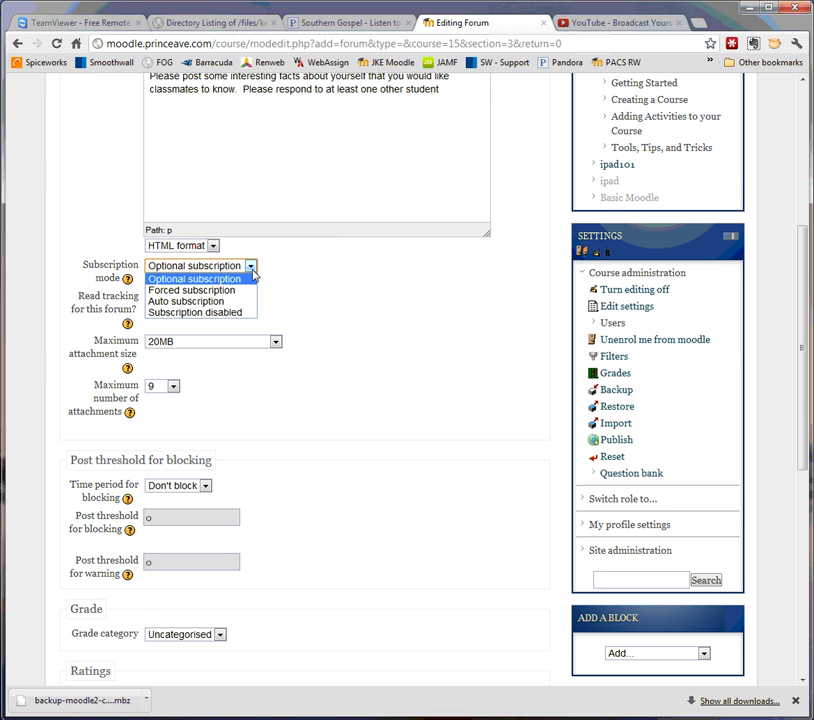
pyautogui.click(238, 281)
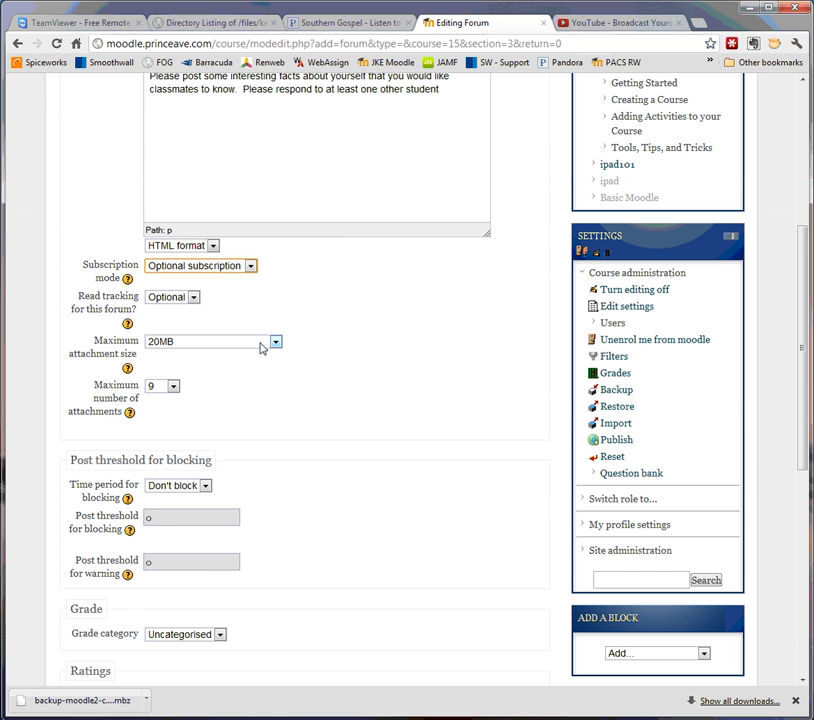
pyautogui.scroll(-1, 312, 387)
pyautogui.scroll(-2, 312, 387)
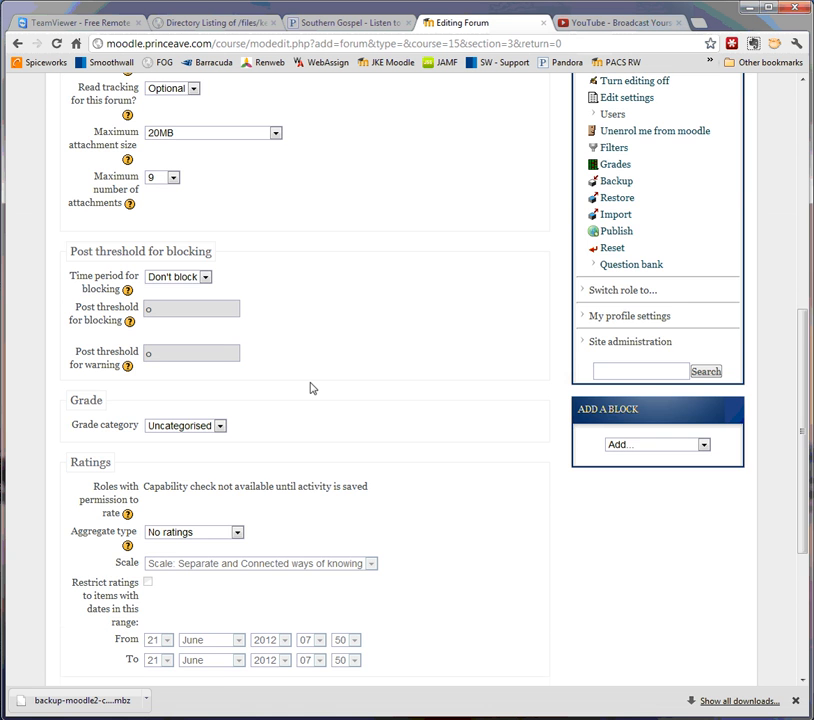
pyautogui.scroll(-1, 312, 387)
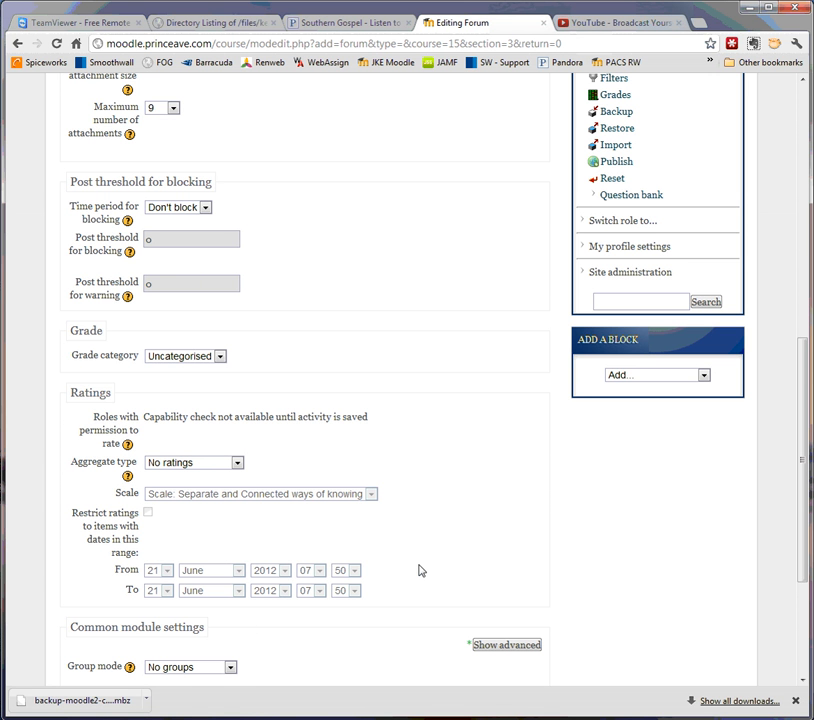
pyautogui.scroll(-3, 419, 570)
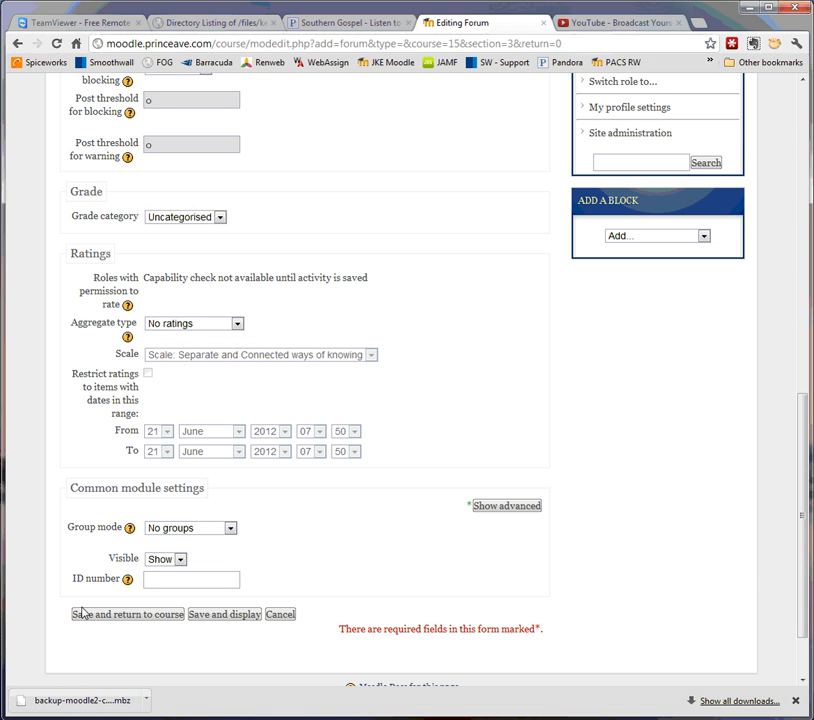
# Save and return to course, open the 'Getting ot Know one another' forum, and add a new discussion topic
pyautogui.click(128, 616)
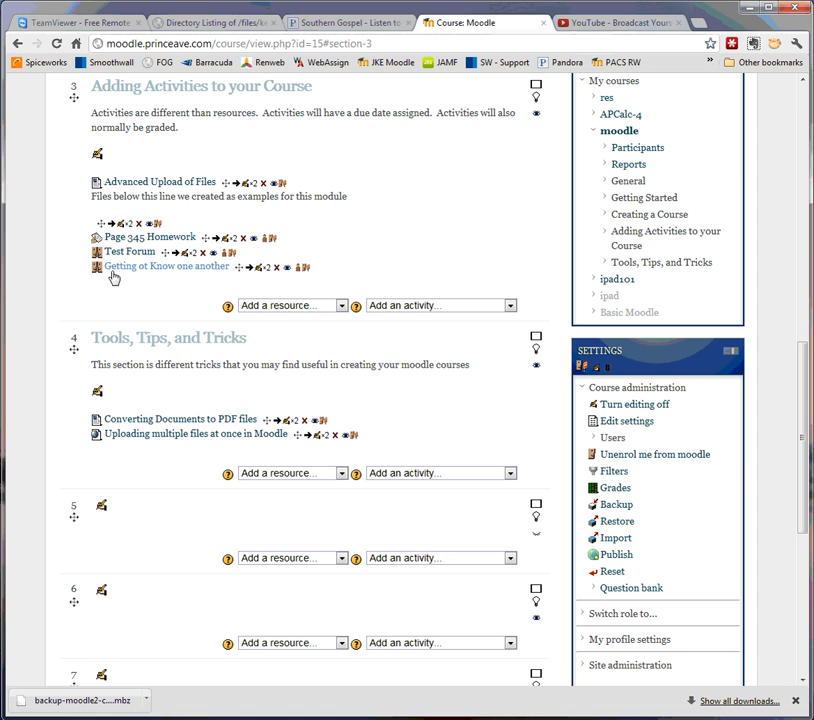
pyautogui.click(168, 268)
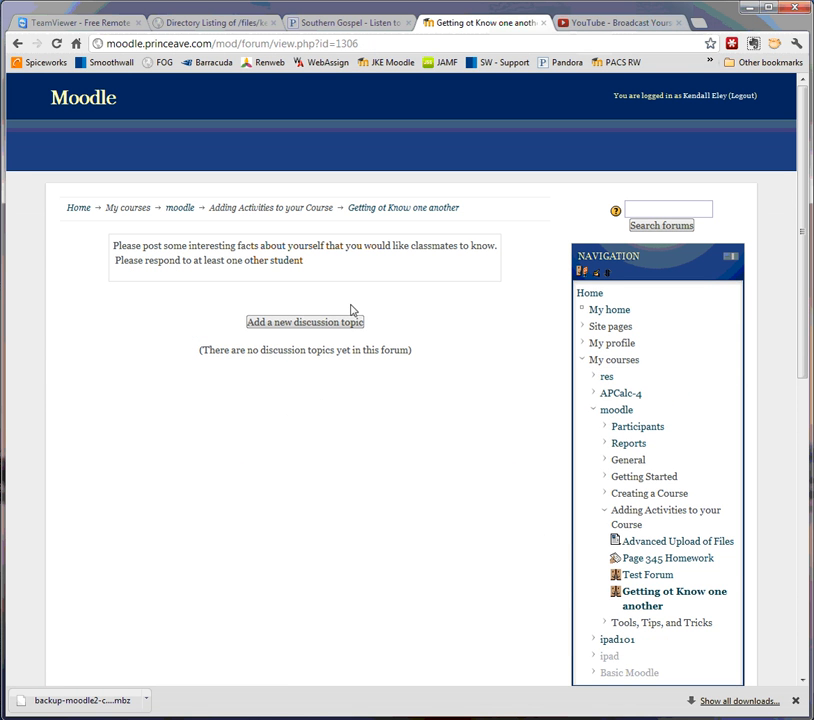
pyautogui.click(296, 324)
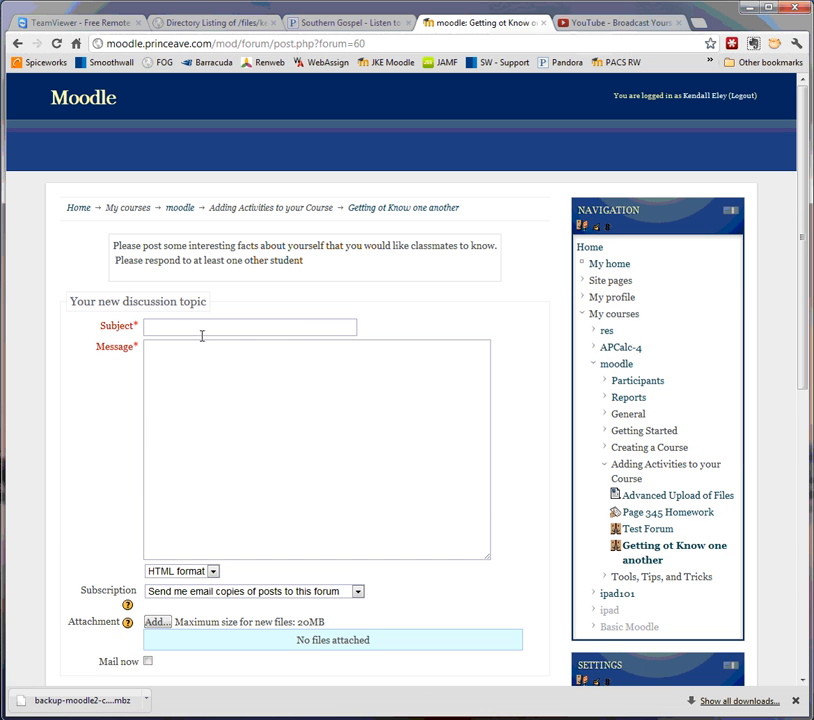
# Enter the poster's full name as subject and message 'I have been teaching for 25 years.', keeping email copies
pyautogui.click(202, 328)
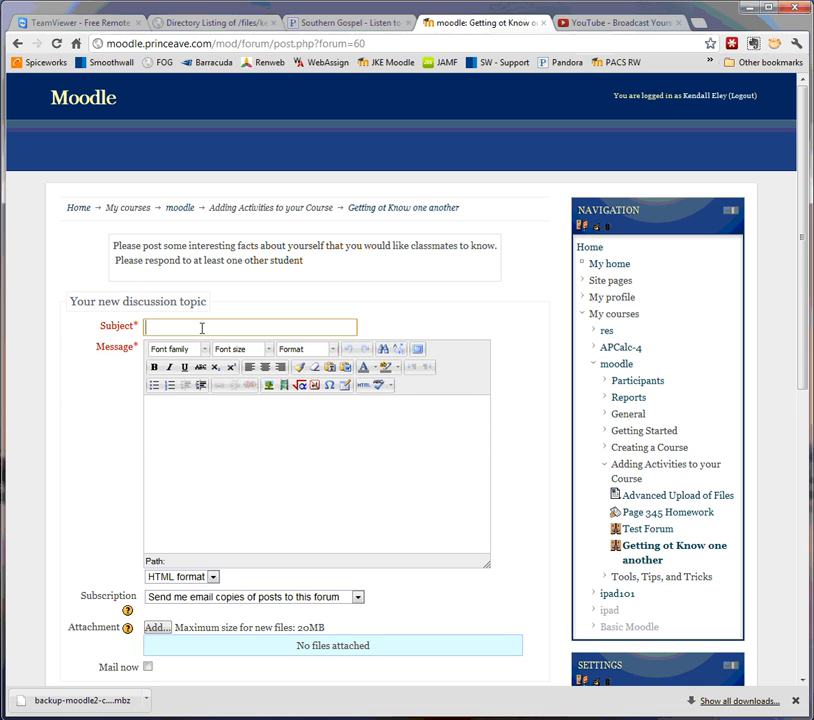
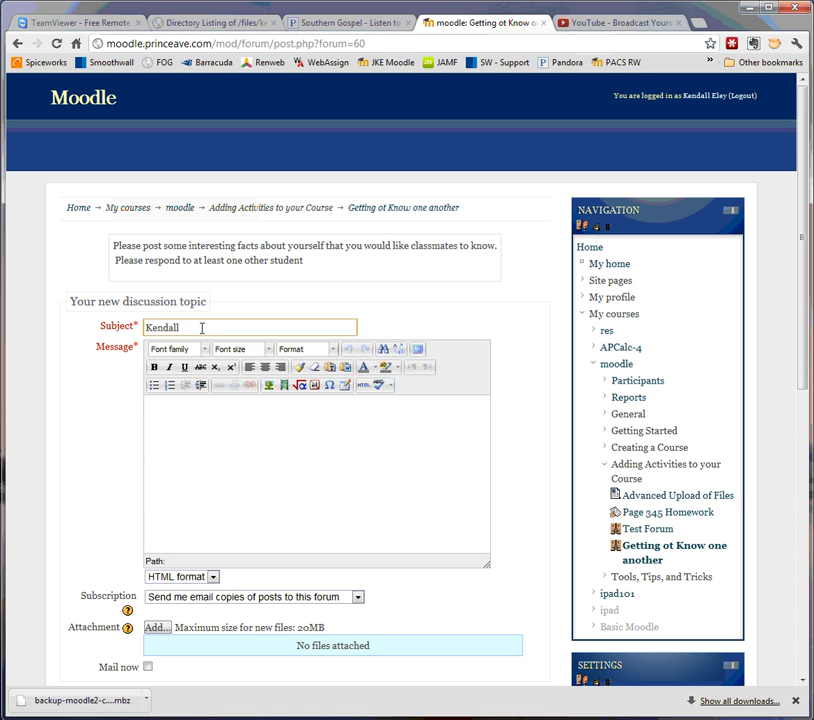
pyautogui.press('Tab')
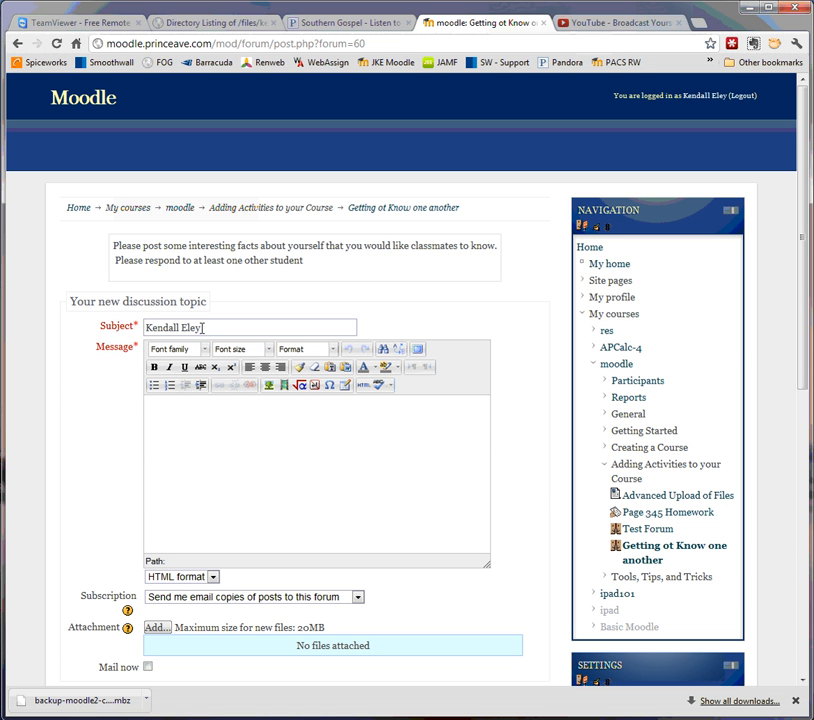
pyautogui.write('I have been teache')
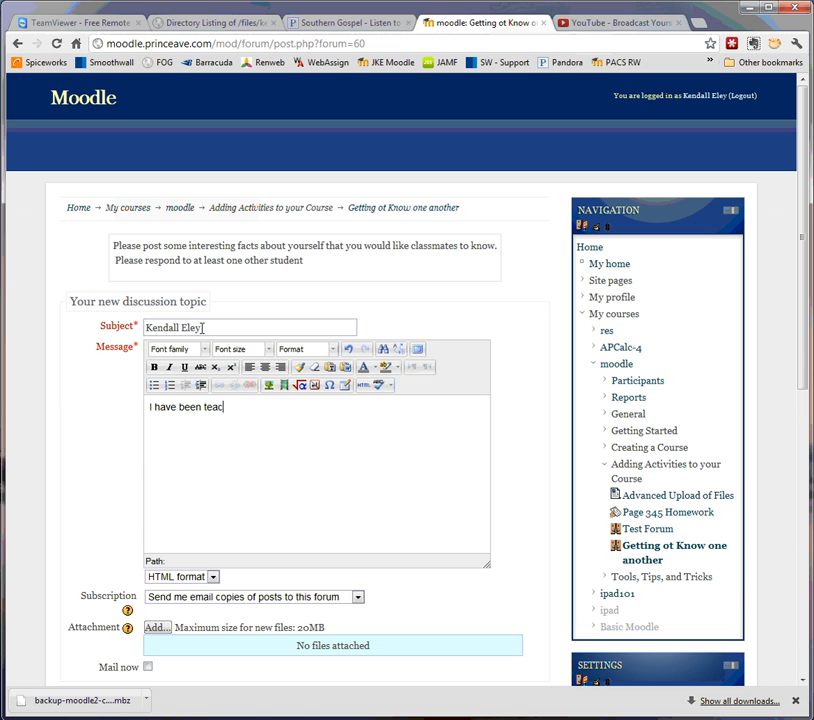
pyautogui.press('BackSpace')
pyautogui.write('ing for ')
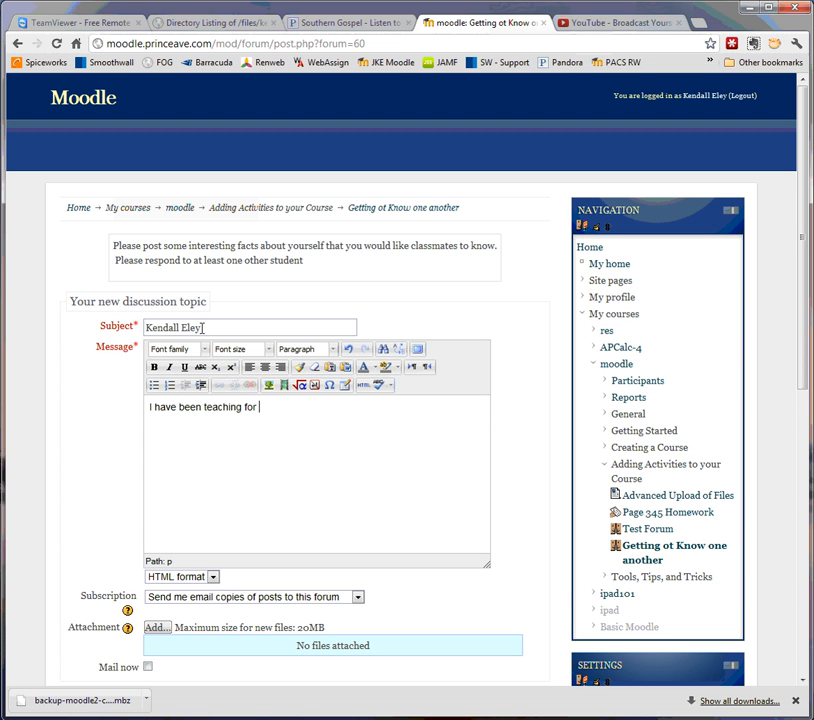
pyautogui.write('25 years.')
pyautogui.click(335, 599)
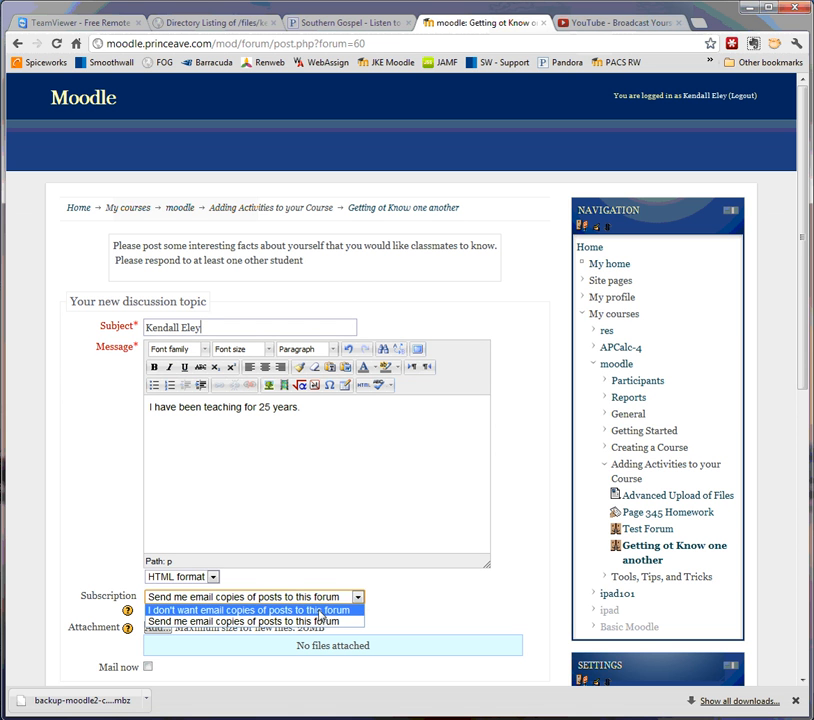
pyautogui.click(430, 604)
pyautogui.scroll(-3, 433, 604)
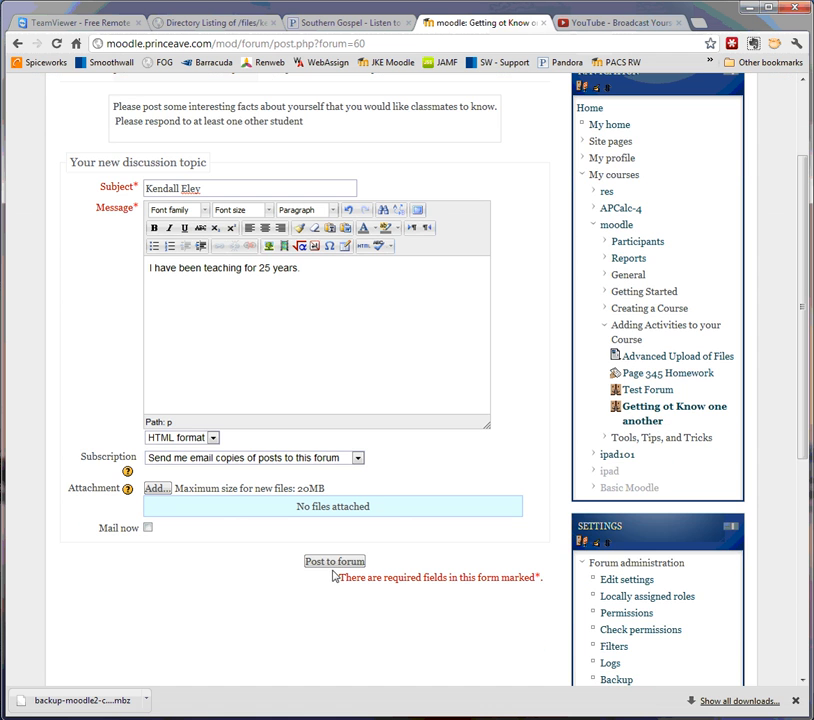
# Post the discussion, return to the forum list, and open the new 25-years thread
pyautogui.click(335, 565)
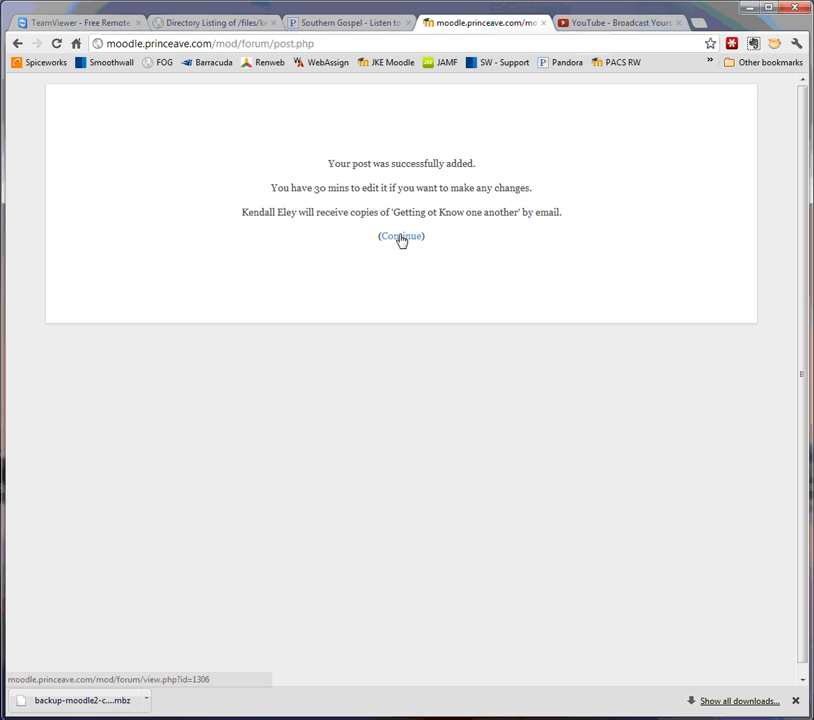
pyautogui.click(400, 238)
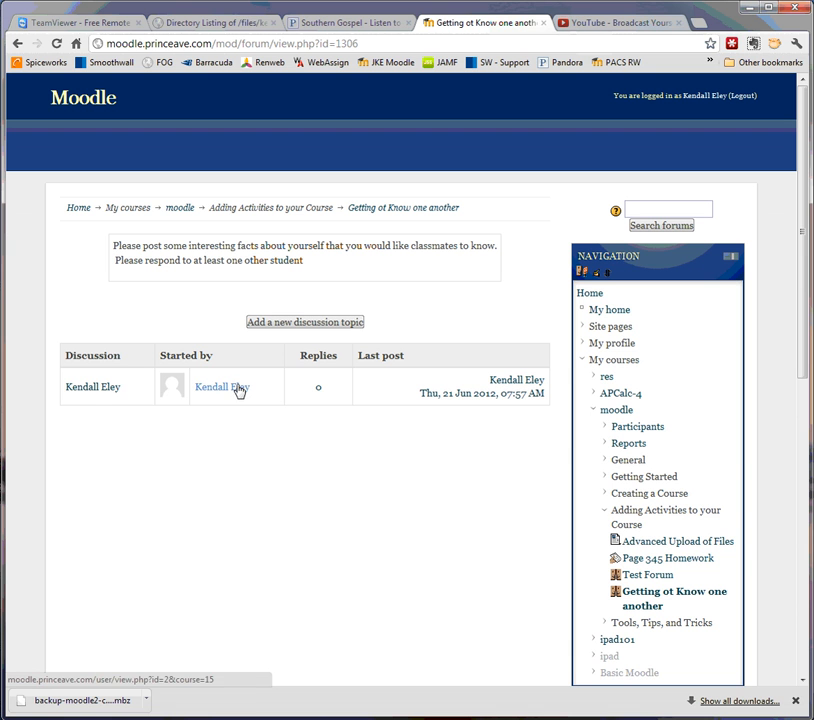
pyautogui.click(92, 389)
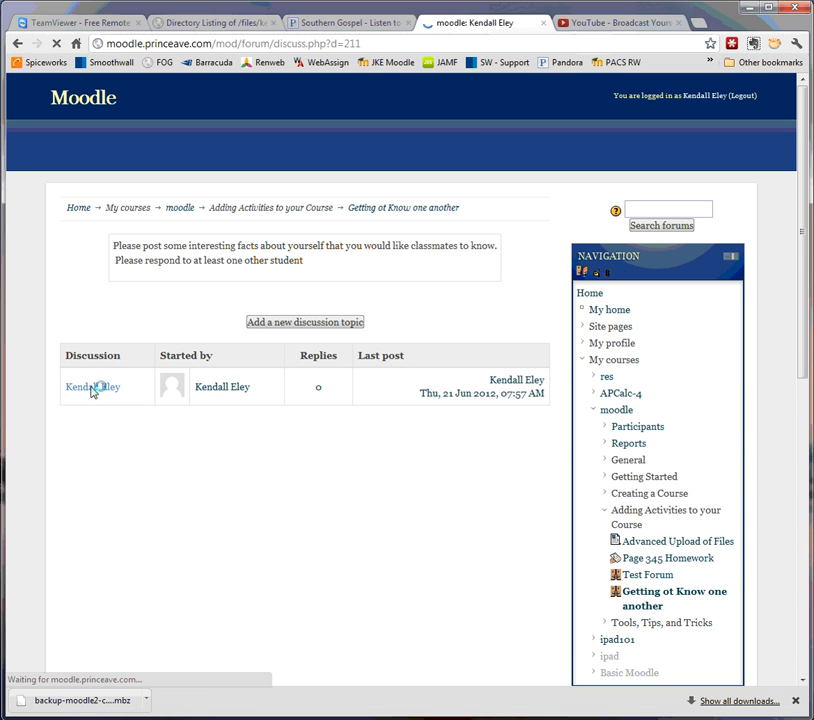